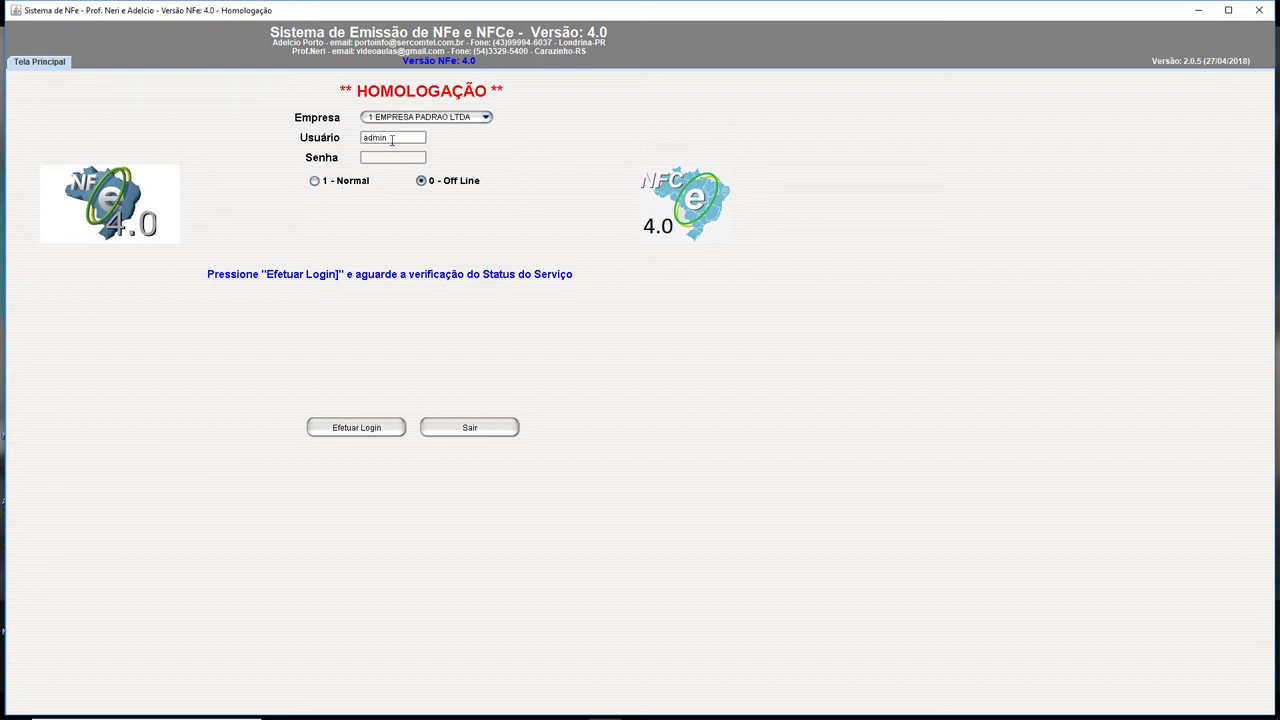
Log in as the administrator with the account password in '1 - Normal' mode
{"action": "type", "text": "dmin"}
{"action": "left_click", "coordinate": [314, 181]}
{"action": "left_click", "coordinate": [380, 425]}
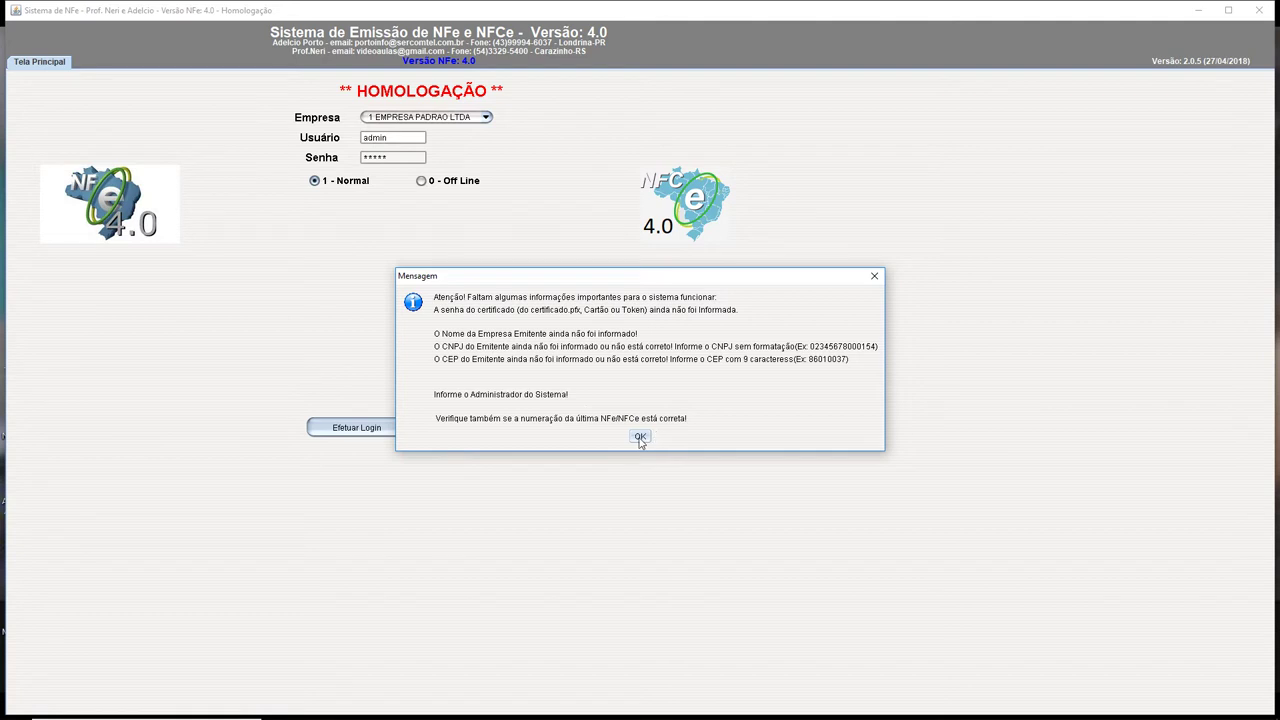
Dismiss the missing-information, DEBUG mode and certificate-not-found notices
{"action": "left_click", "coordinate": [640, 436]}
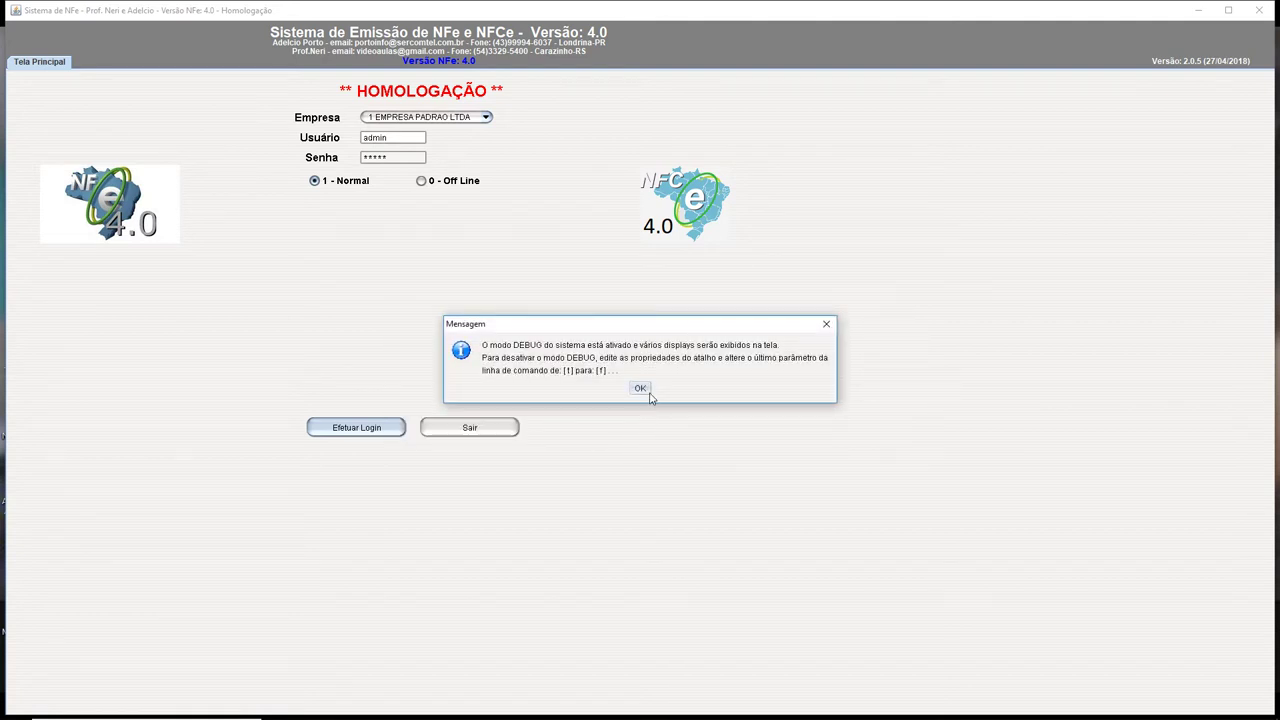
{"action": "left_click", "coordinate": [640, 390]}
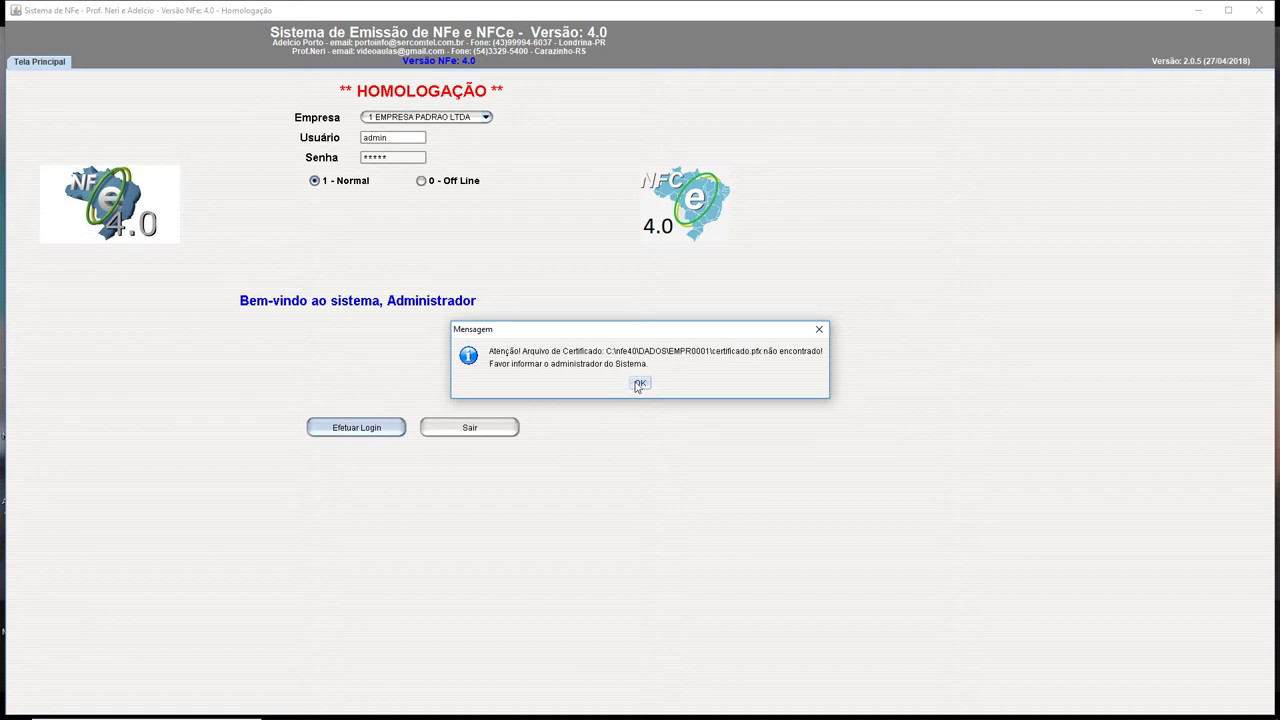
{"action": "left_click", "coordinate": [639, 385]}
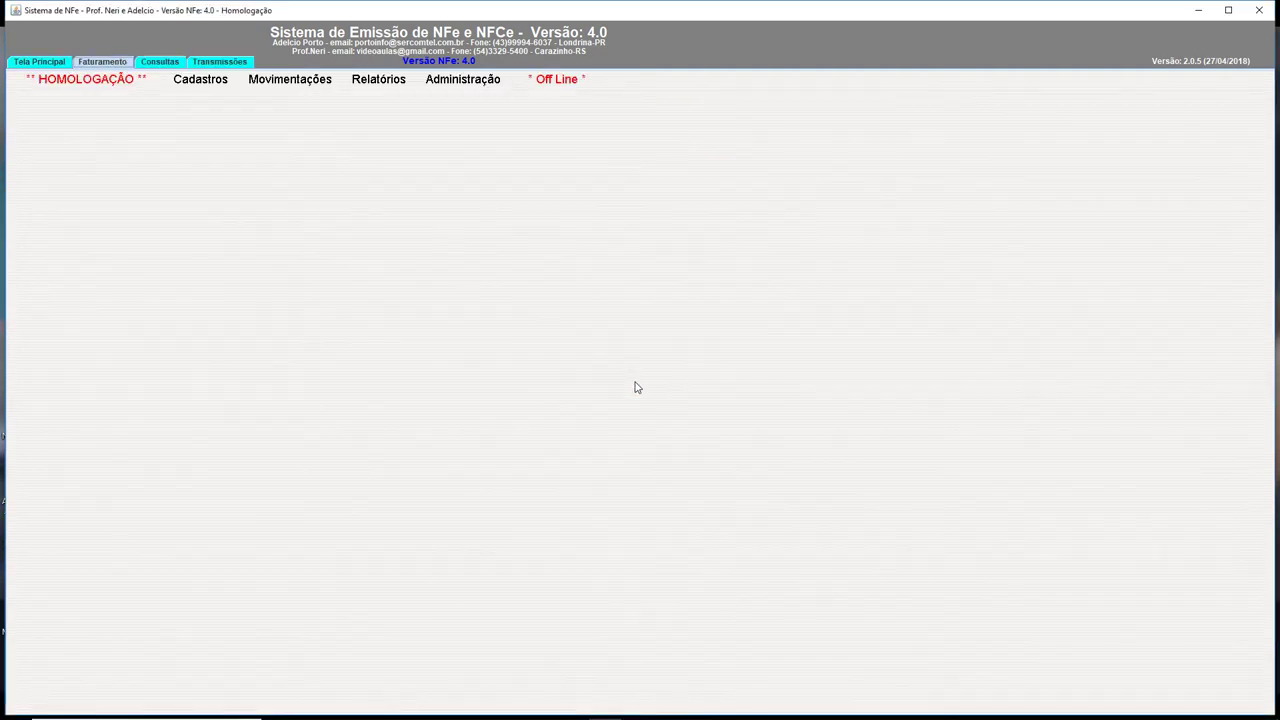
Load EMPRESA PADRAO LTDA in Administração > Empresa and enter the company's CNPJ
{"action": "left_click", "coordinate": [464, 80]}
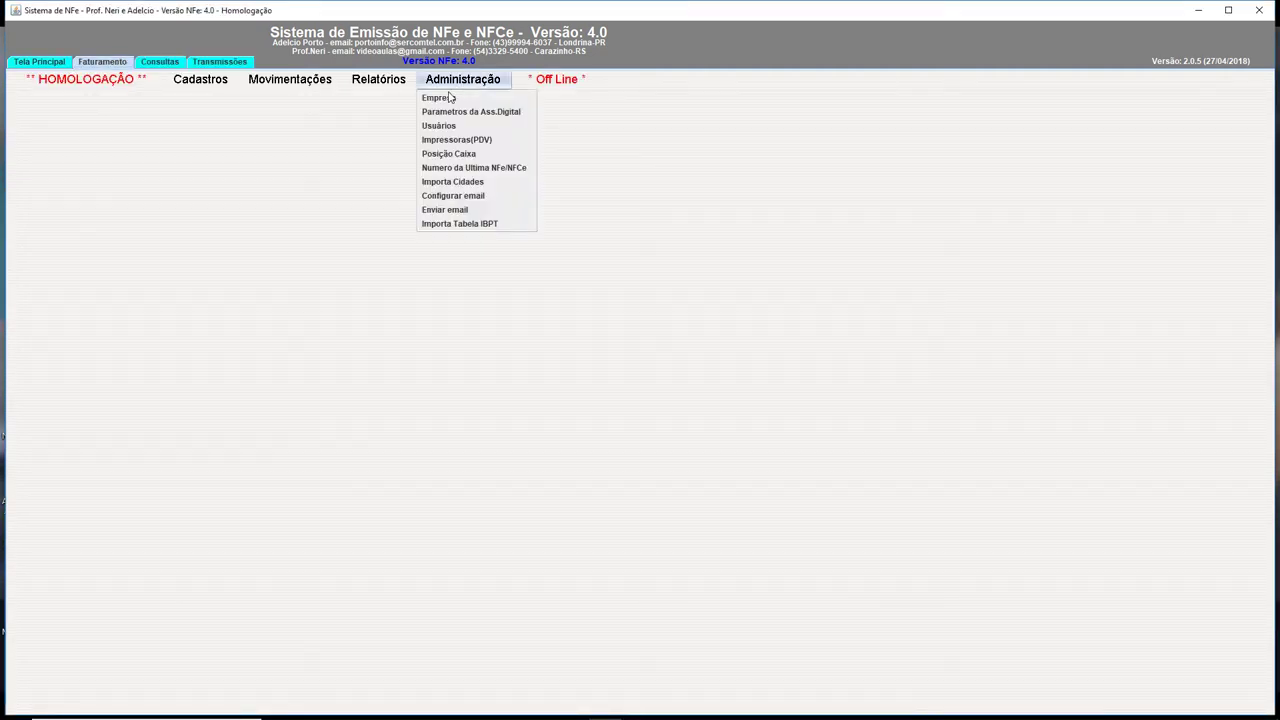
{"action": "left_click", "coordinate": [440, 100]}
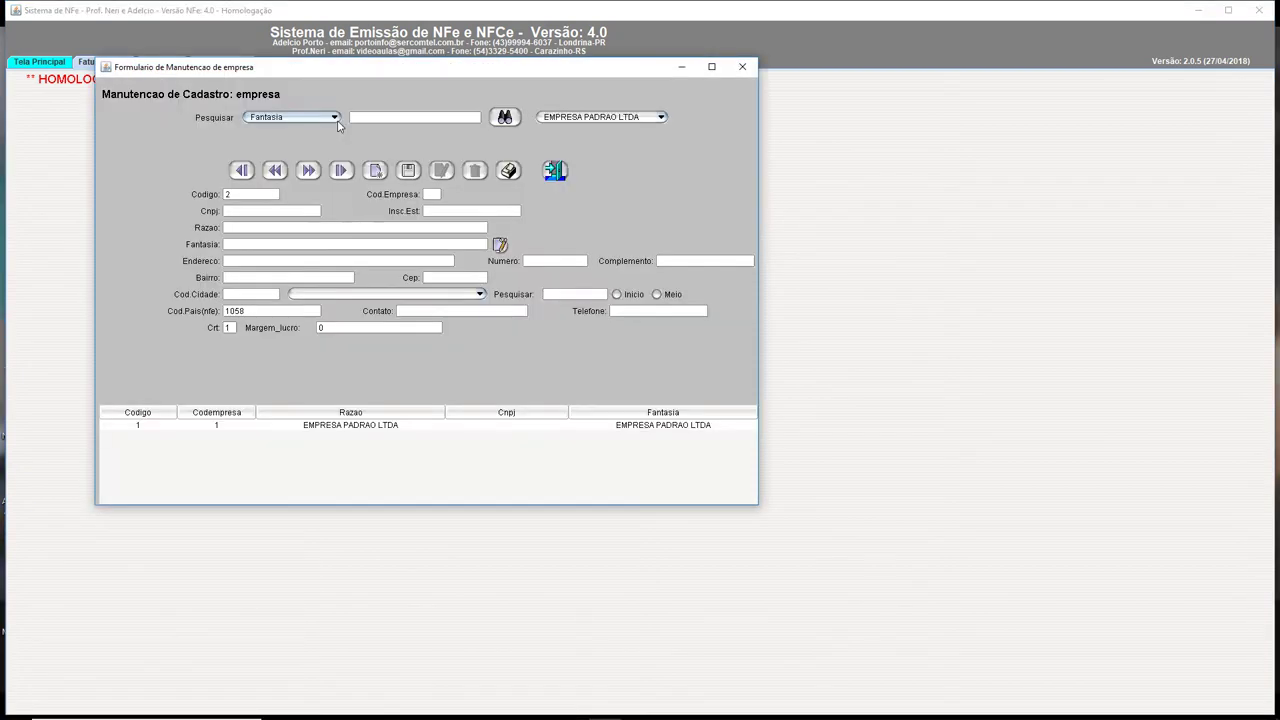
{"action": "left_click", "coordinate": [318, 428]}
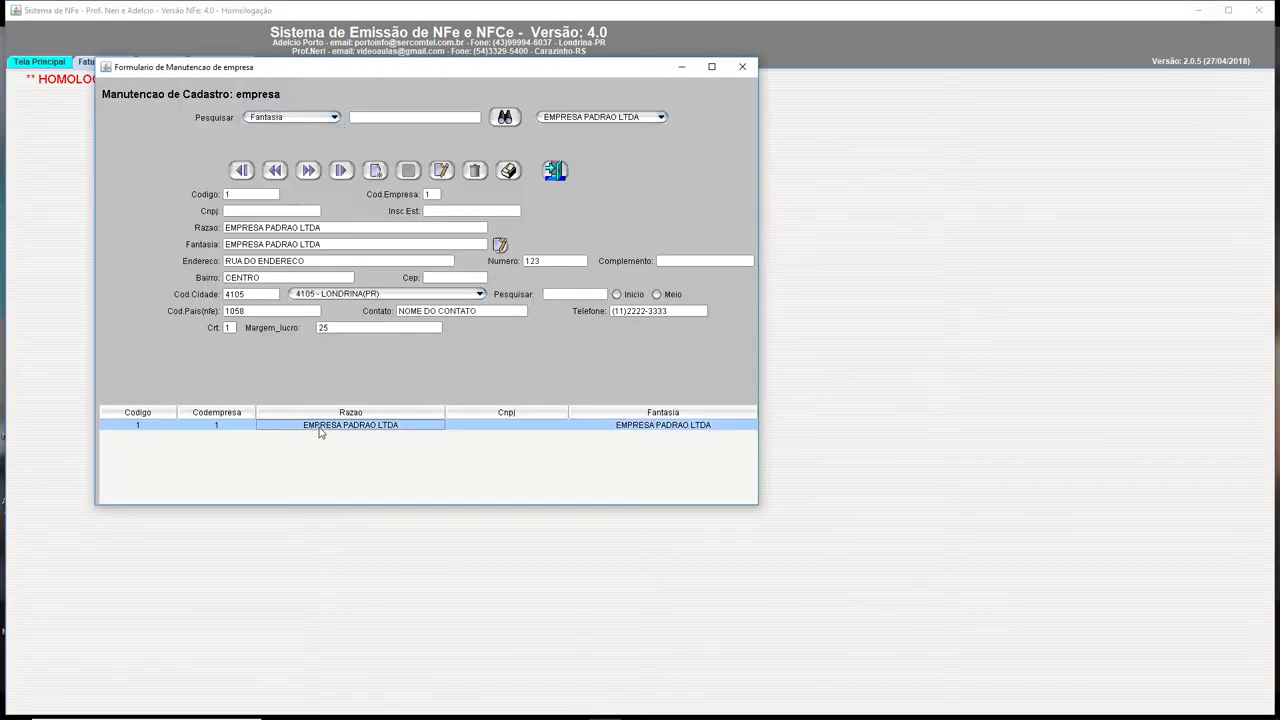
{"action": "left_click", "coordinate": [327, 227]}
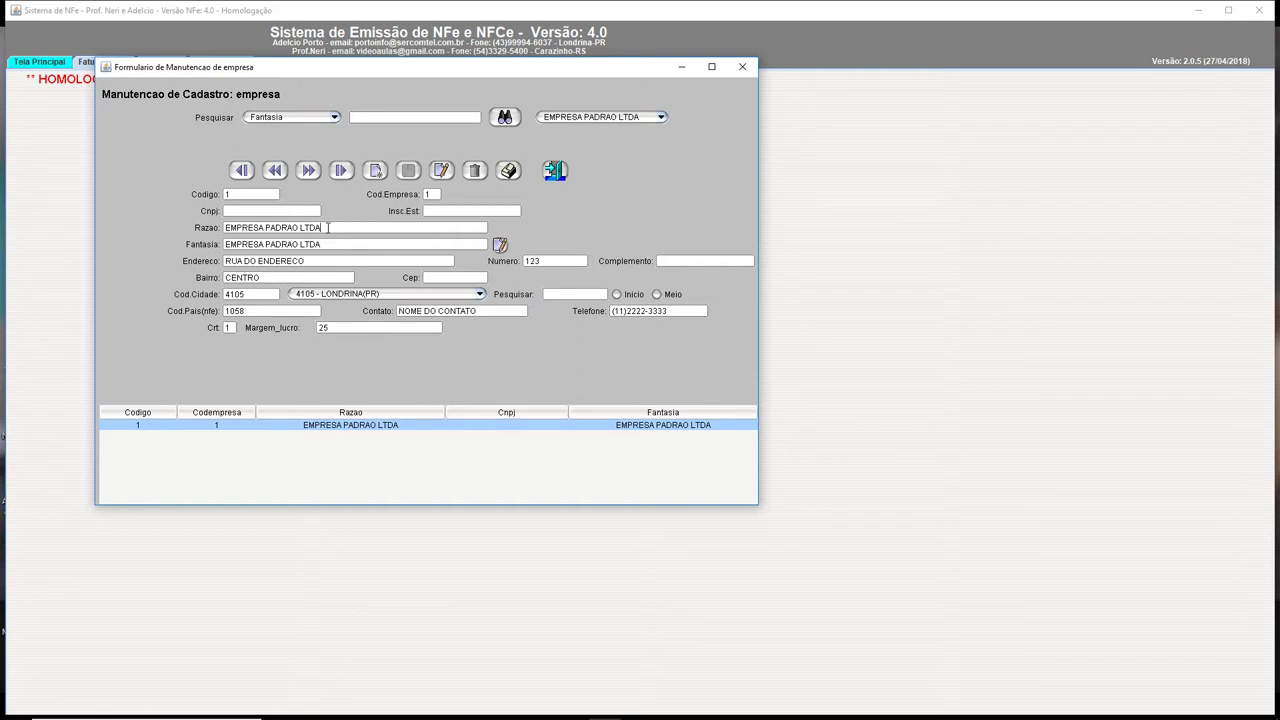
{"action": "left_click", "coordinate": [291, 207]}
Enter the state registration number and replace the Razao legal name with the owner's name
{"action": "left_click", "coordinate": [465, 212]}
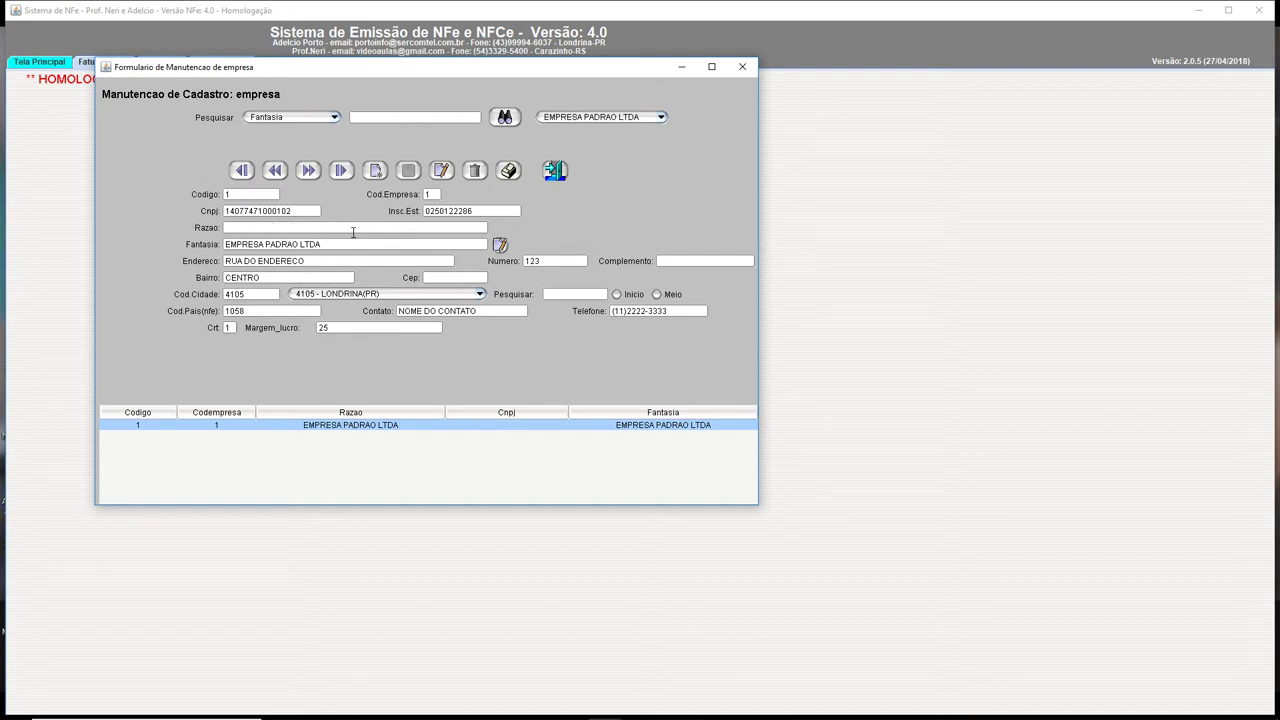
{"action": "type", "text": " A"}
{"action": "type", "text": "3"}
{"action": "type", "text": " m"}
{"action": "type", "text": " 65"}
{"action": "key", "text": "BackSpace"}
{"action": "type", "text": "65"}
Replace the Fantasia trade name with the owner's name
{"action": "key", "text": "Tab"}
{"action": "key", "text": "BackSpace"}
{"action": "key", "text": "BackSpace"}
{"action": "key", "text": "BackSpace"}
{"action": "key", "text": "BackSpace"}
{"action": "key", "text": "BackSpace"}
{"action": "key", "text": "BackSpace"}
{"action": "key", "text": "BackSpace"}
{"action": "key", "text": "BackSpace"}
{"action": "key", "text": "BackSpace"}
{"action": "key", "text": "BackSpace"}
{"action": "key", "text": "BackSpace"}
{"action": "key", "text": "BackSpace"}
{"action": "key", "text": "BackSpace"}
{"action": "key", "text": "BackSpace"}
{"action": "key", "text": "BackSpace"}
{"action": "key", "text": "BackSpace"}
{"action": "key", "text": "BackSpace"}
{"action": "key", "text": "BackSpace"}
{"action": "key", "text": "BackSpace"}
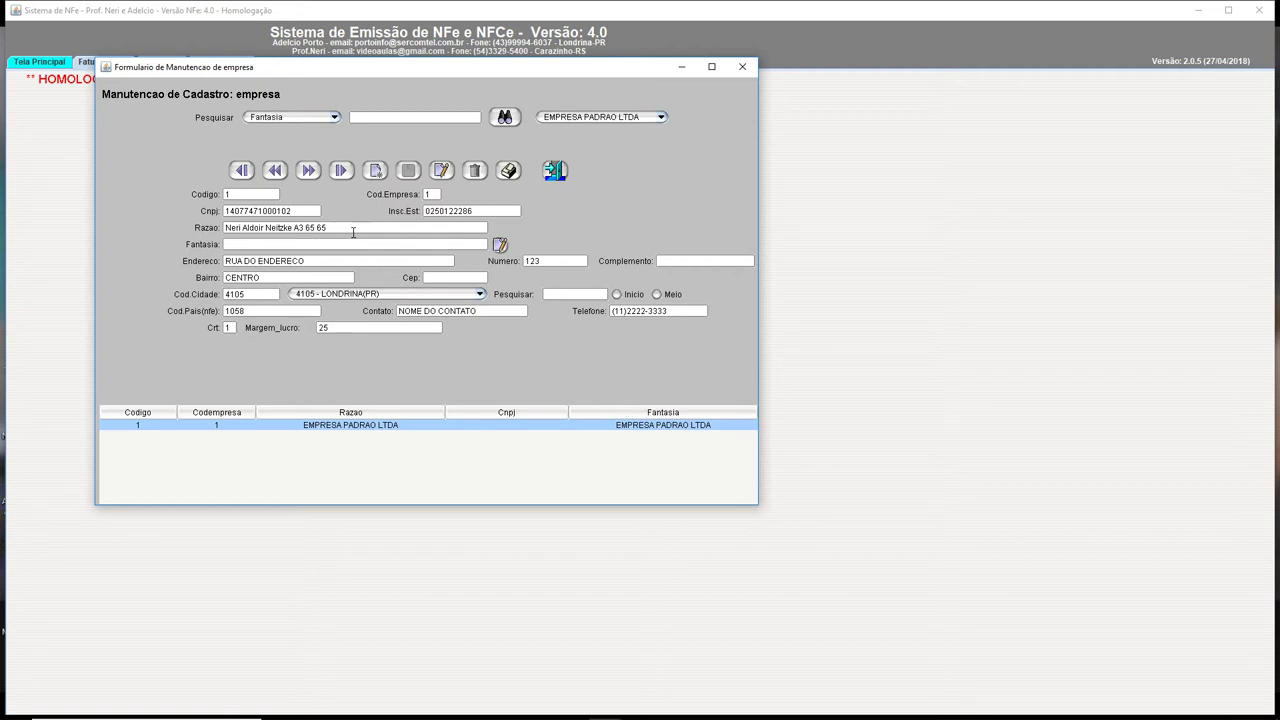
{"action": "key", "text": "Tab"}
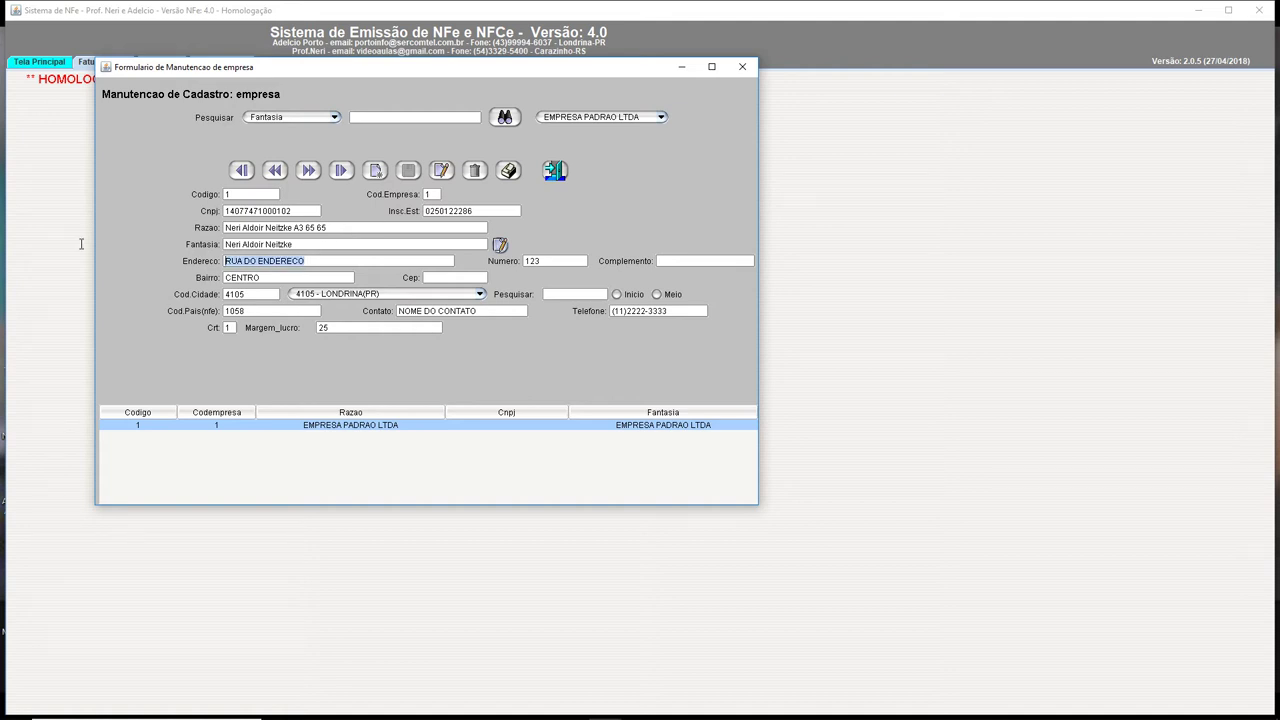
Enter the new street, house number and neighbourhood, and fill in the postal code
{"action": "key", "text": "Tab"}
{"action": "type", "text": "10"}
{"action": "left_click", "coordinate": [281, 277]}
{"action": "key", "text": "BackSpace"}
{"action": "key", "text": "BackSpace"}
{"action": "key", "text": "BackSpace"}
{"action": "key", "text": "BackSpace"}
{"action": "key", "text": "BackSpace"}
{"action": "key", "text": "BackSpace"}
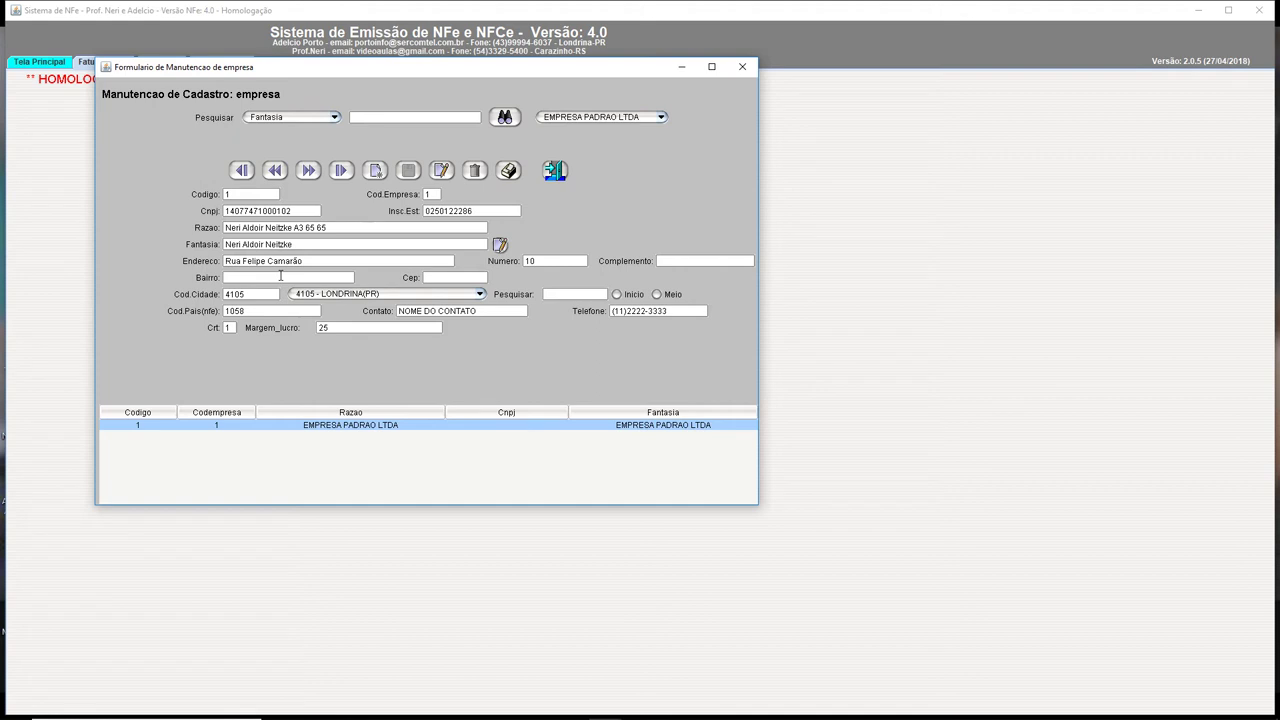
{"action": "key", "text": "Tab"}
Set the company's city to Carazinho (RS) by searching 'Caraz'
{"action": "left_click", "coordinate": [432, 295]}
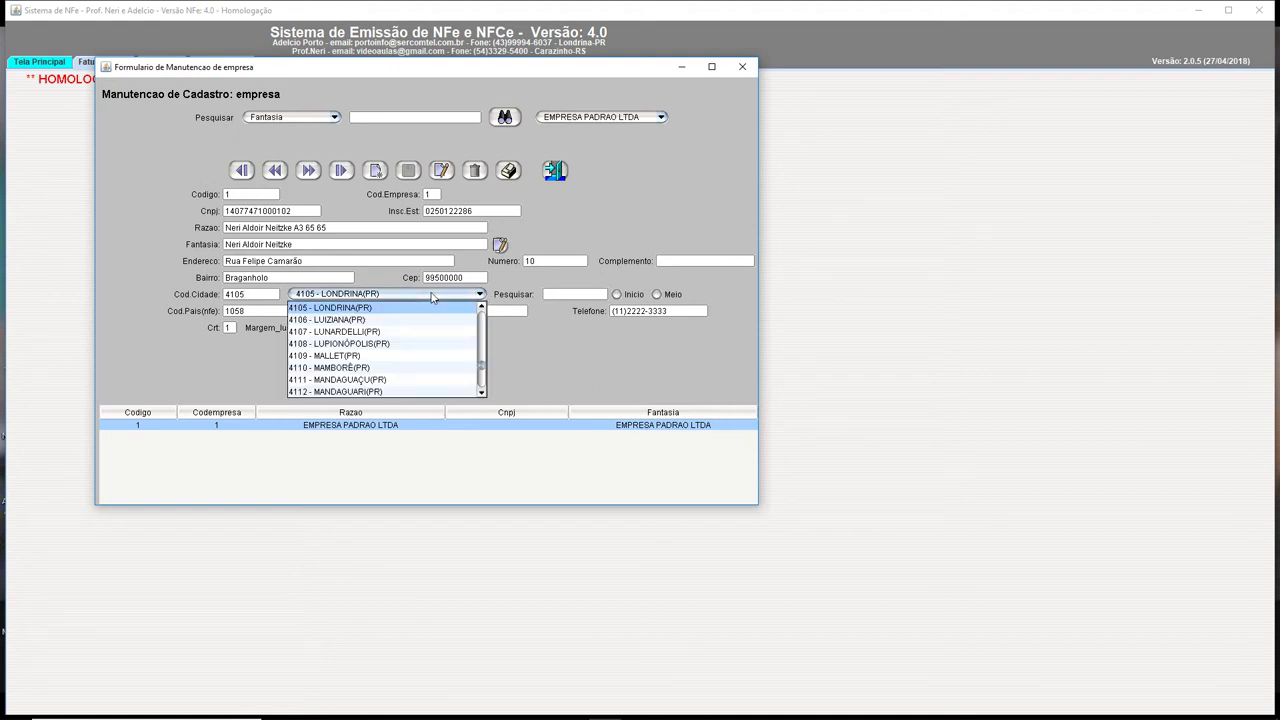
{"action": "left_click", "coordinate": [565, 295]}
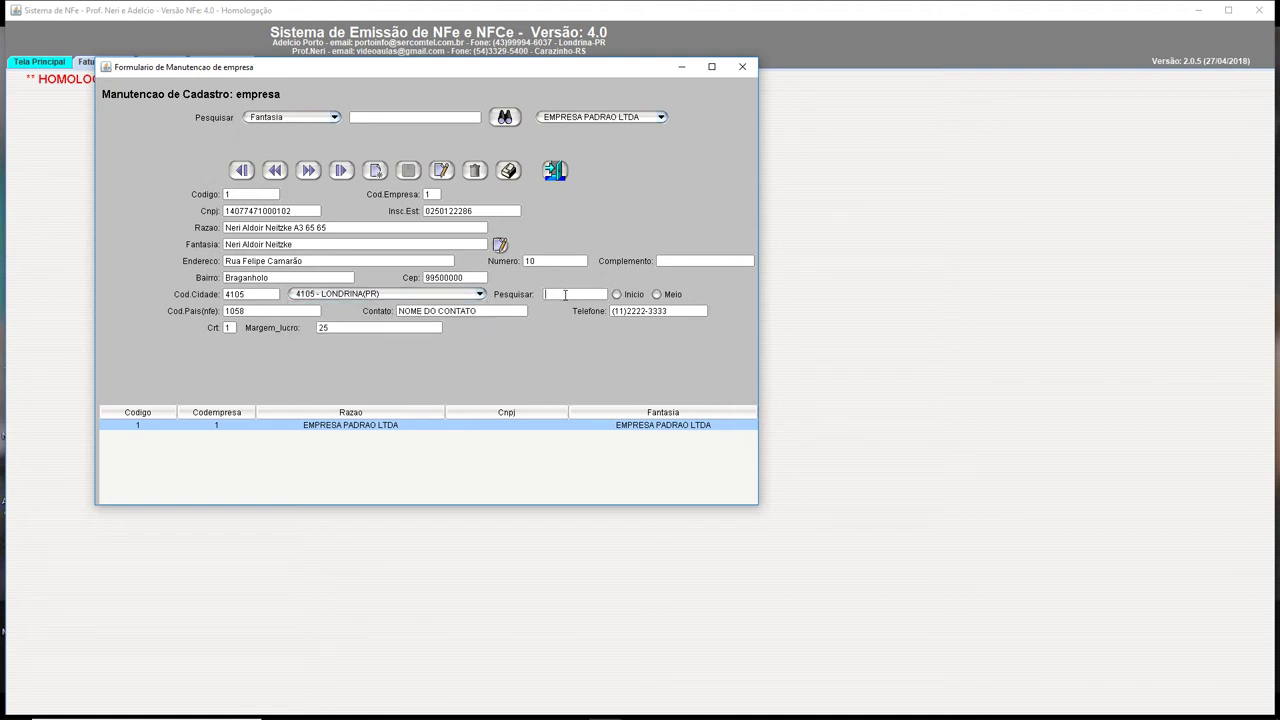
{"action": "type", "text": "Caraz"}
Replace the contact with the owner's name and update the phone number
{"action": "left_click", "coordinate": [496, 313]}
{"action": "key", "text": "BackSpace"}
{"action": "key", "text": "BackSpace"}
{"action": "key", "text": "BackSpace"}
{"action": "key", "text": "BackSpace"}
{"action": "key", "text": "BackSpace"}
{"action": "key", "text": "BackSpace"}
{"action": "key", "text": "BackSpace"}
{"action": "key", "text": "BackSpace"}
{"action": "key", "text": "BackSpace"}
{"action": "key", "text": "BackSpace"}
{"action": "key", "text": "BackSpace"}
{"action": "key", "text": "BackSpace"}
{"action": "key", "text": "BackSpace"}
{"action": "key", "text": "BackSpace"}
{"action": "key", "text": "BackSpace"}
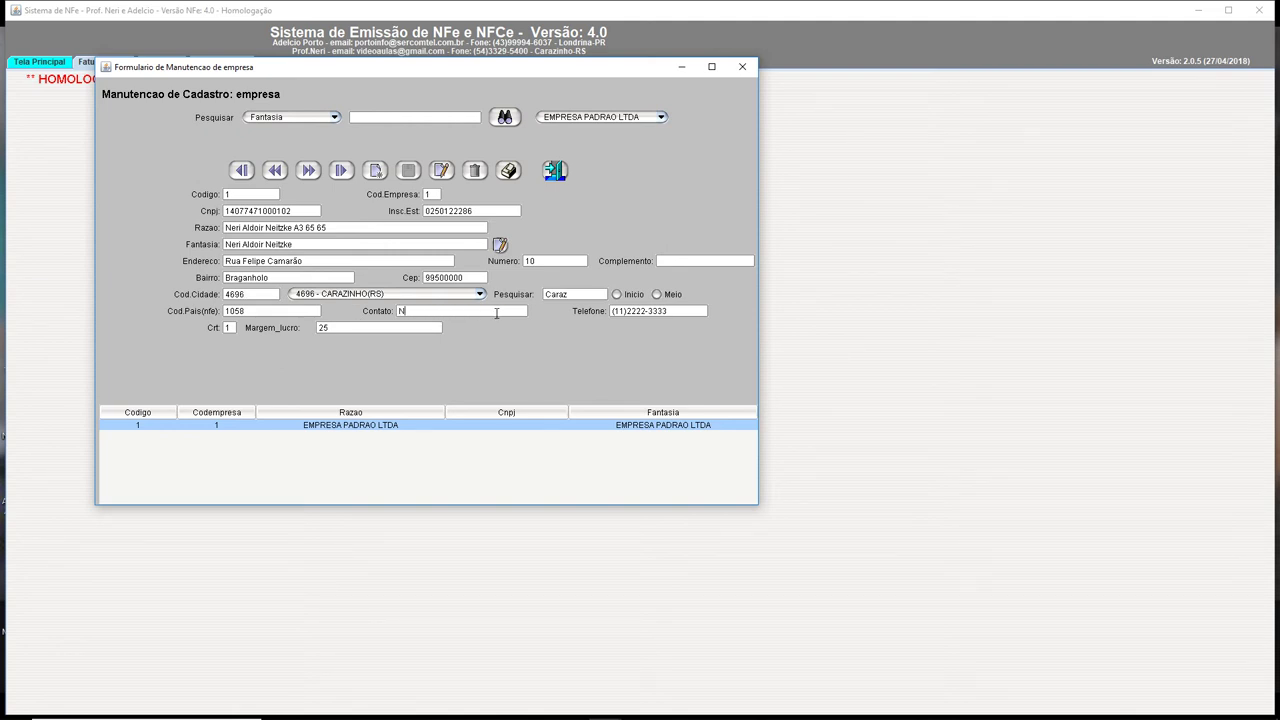
{"action": "mouse_move", "coordinate": [229, 327]}
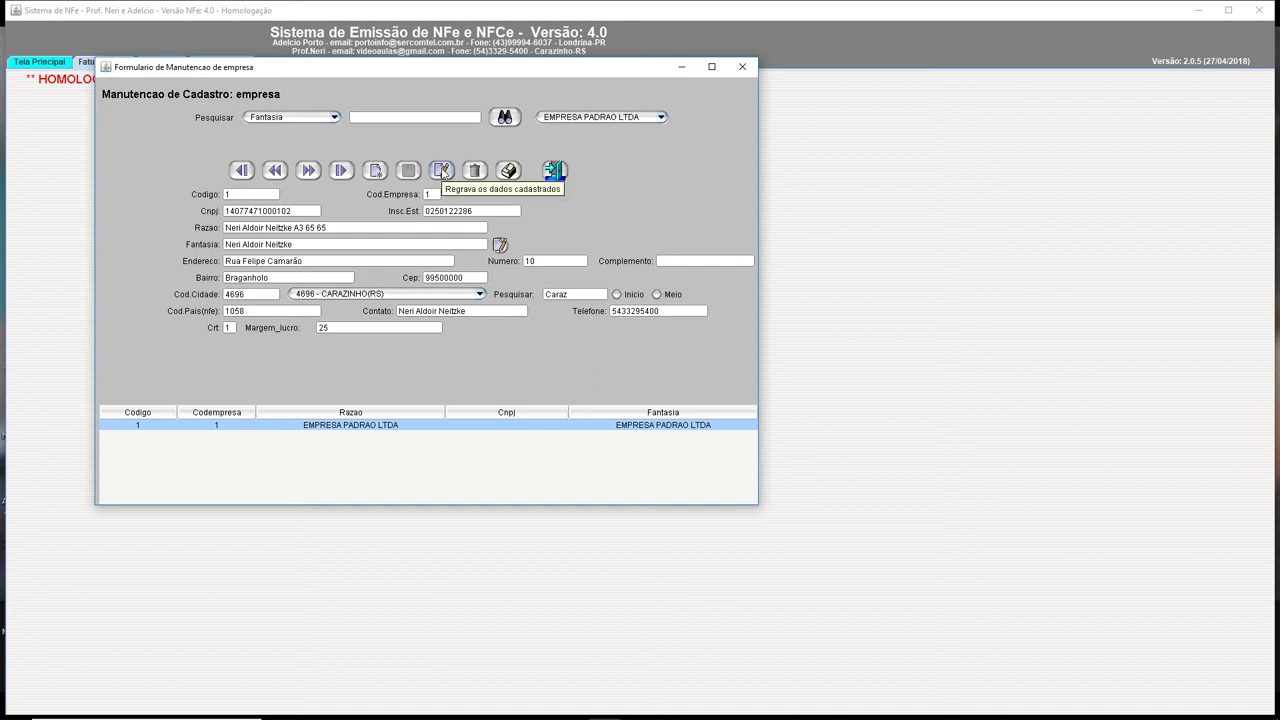
Save the company record with Regrava, close the Empresa form and exit the application
{"action": "left_click", "coordinate": [443, 172]}
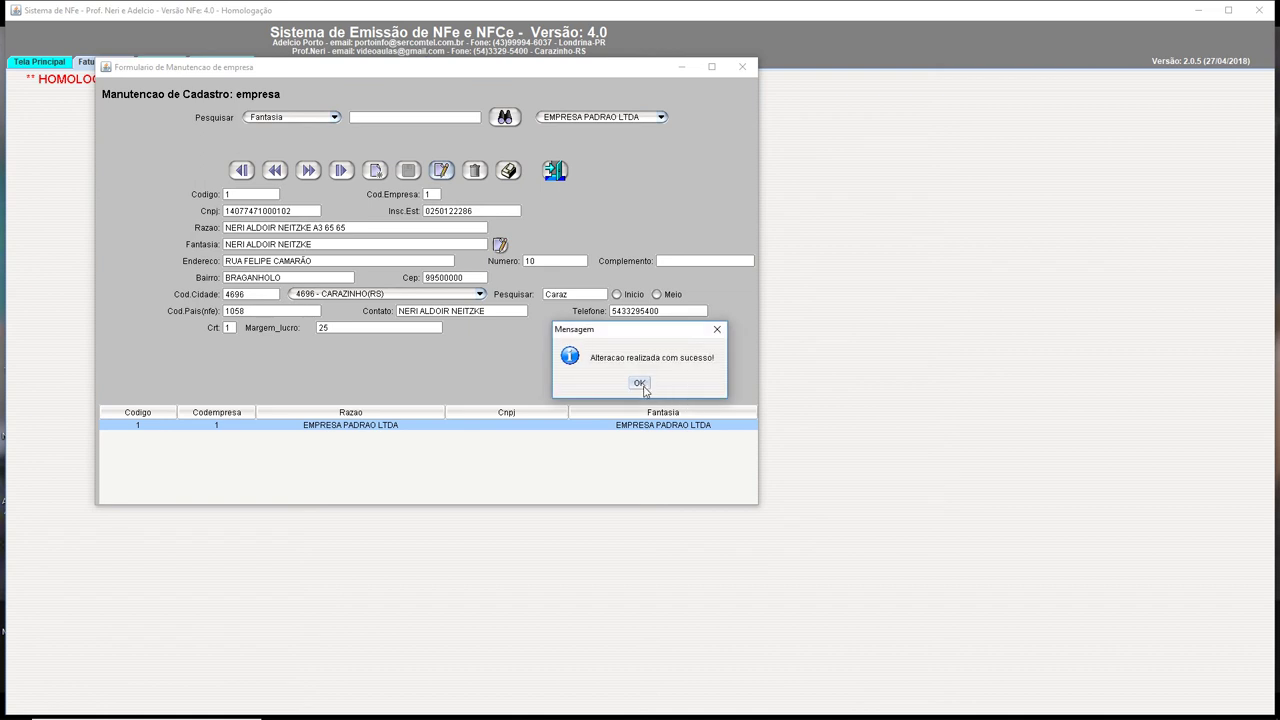
{"action": "left_click", "coordinate": [640, 384]}
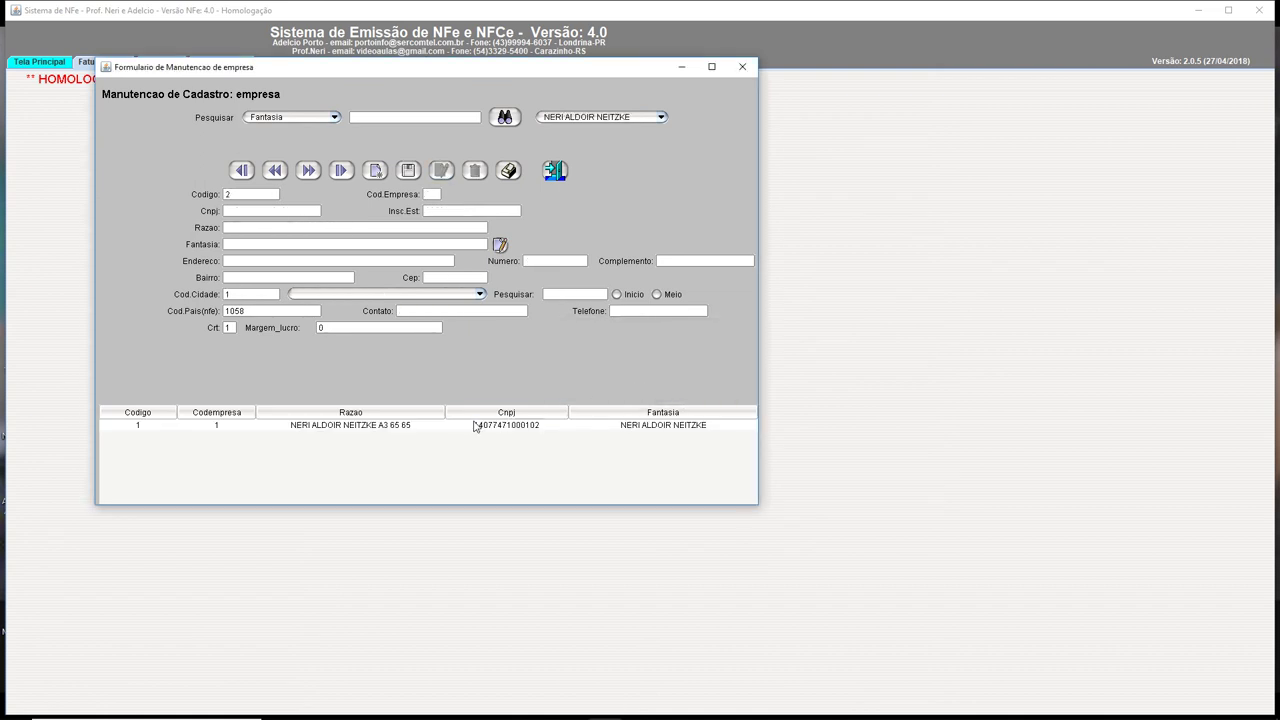
{"action": "left_click", "coordinate": [375, 428]}
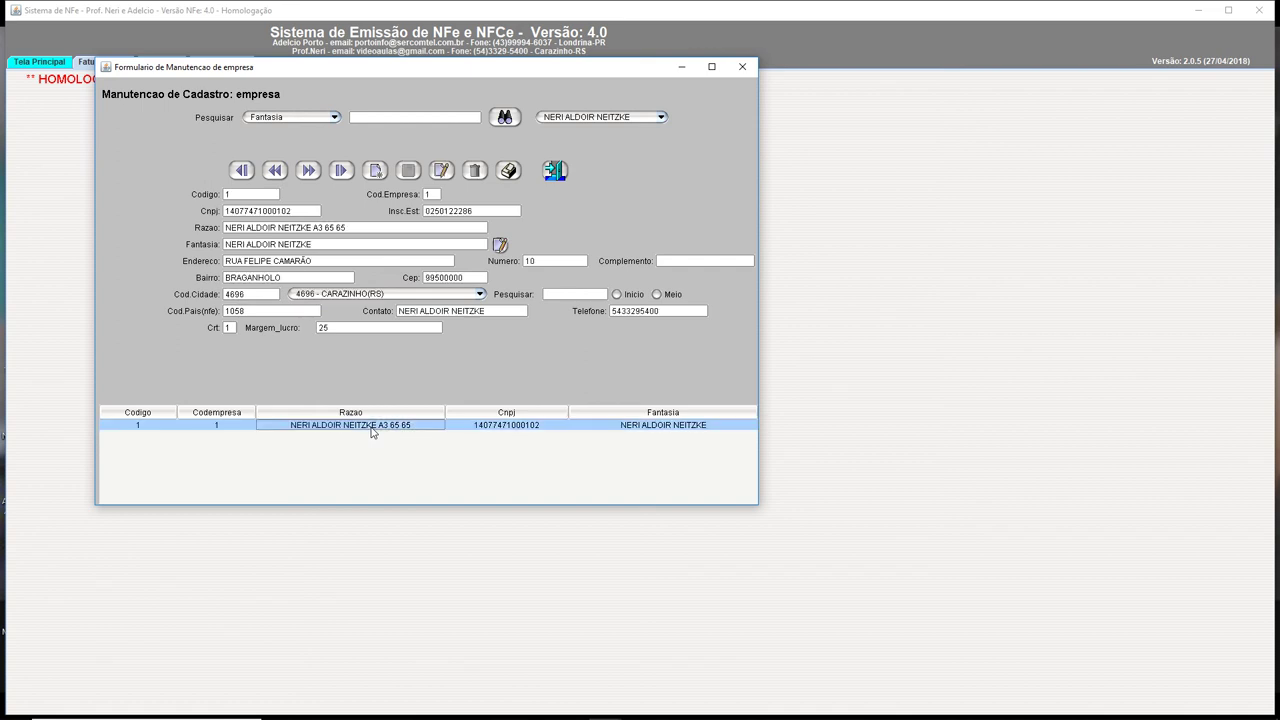
{"action": "left_click", "coordinate": [742, 66]}
{"action": "left_click", "coordinate": [1259, 10]}
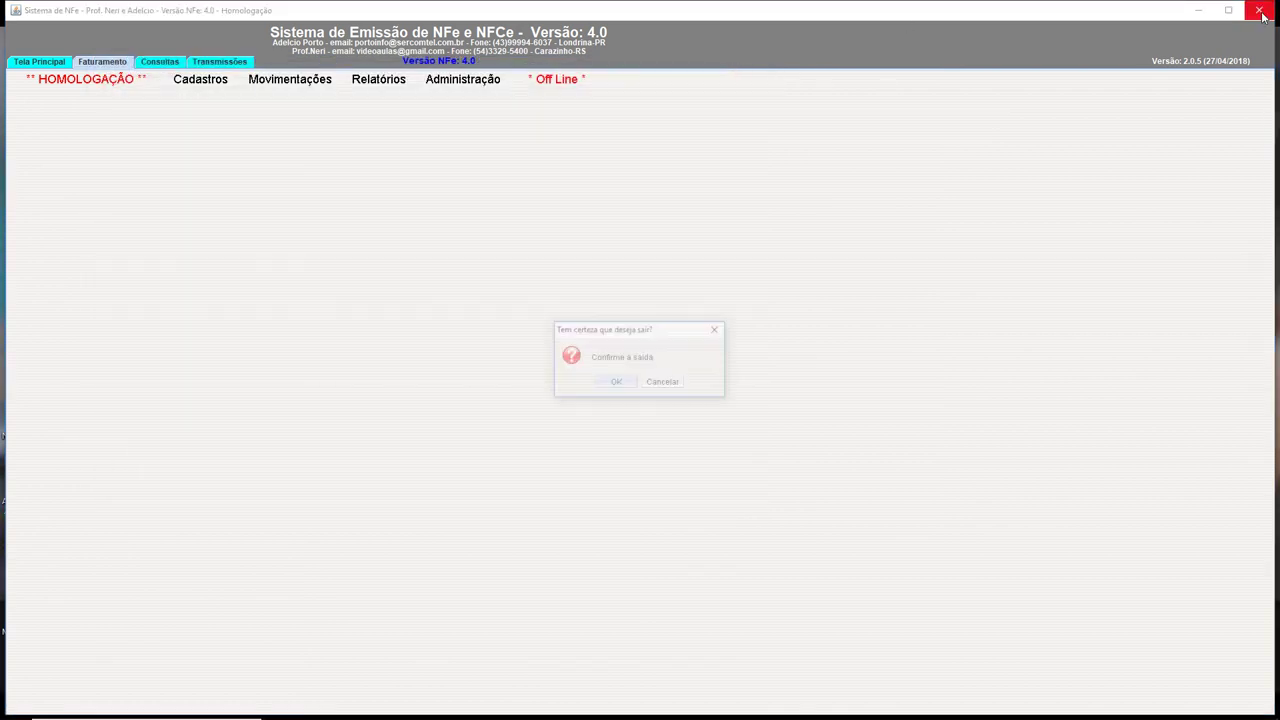
{"action": "left_click", "coordinate": [623, 386]}
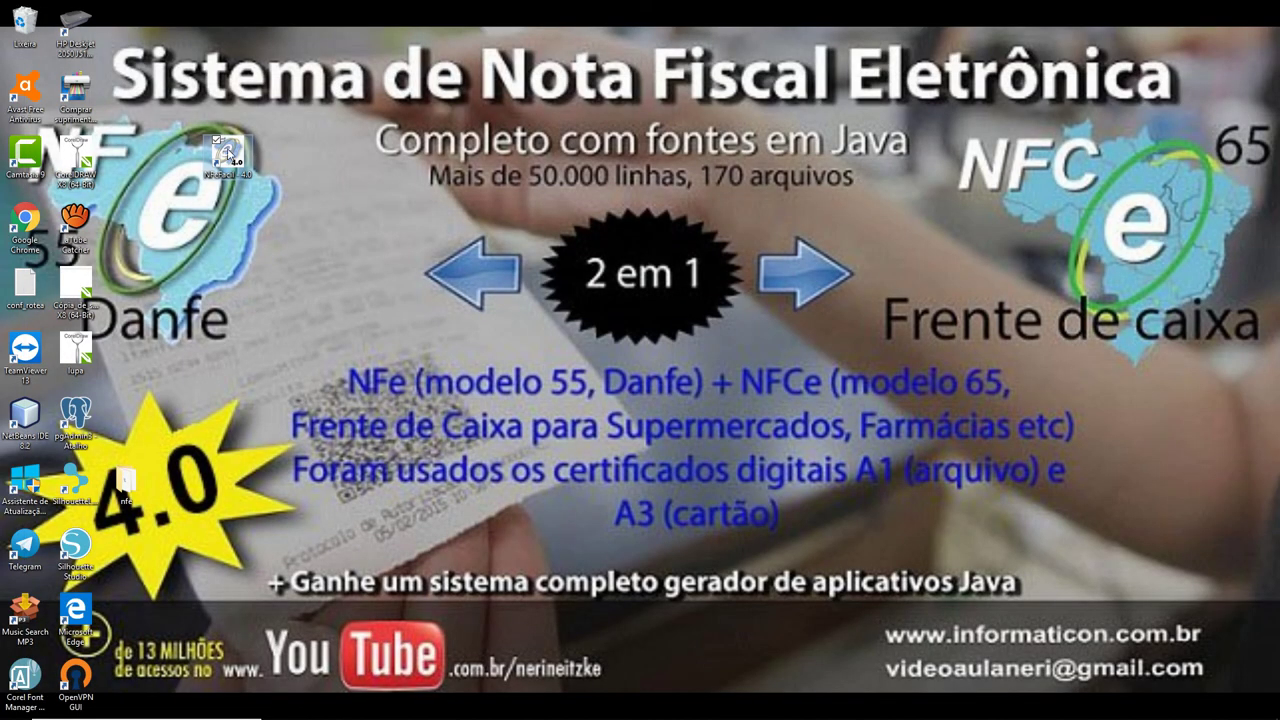
Relaunch from the desktop shortcut and log in as administrator with the password in '1 - Normal' mode
{"action": "double_click", "coordinate": [228, 152]}
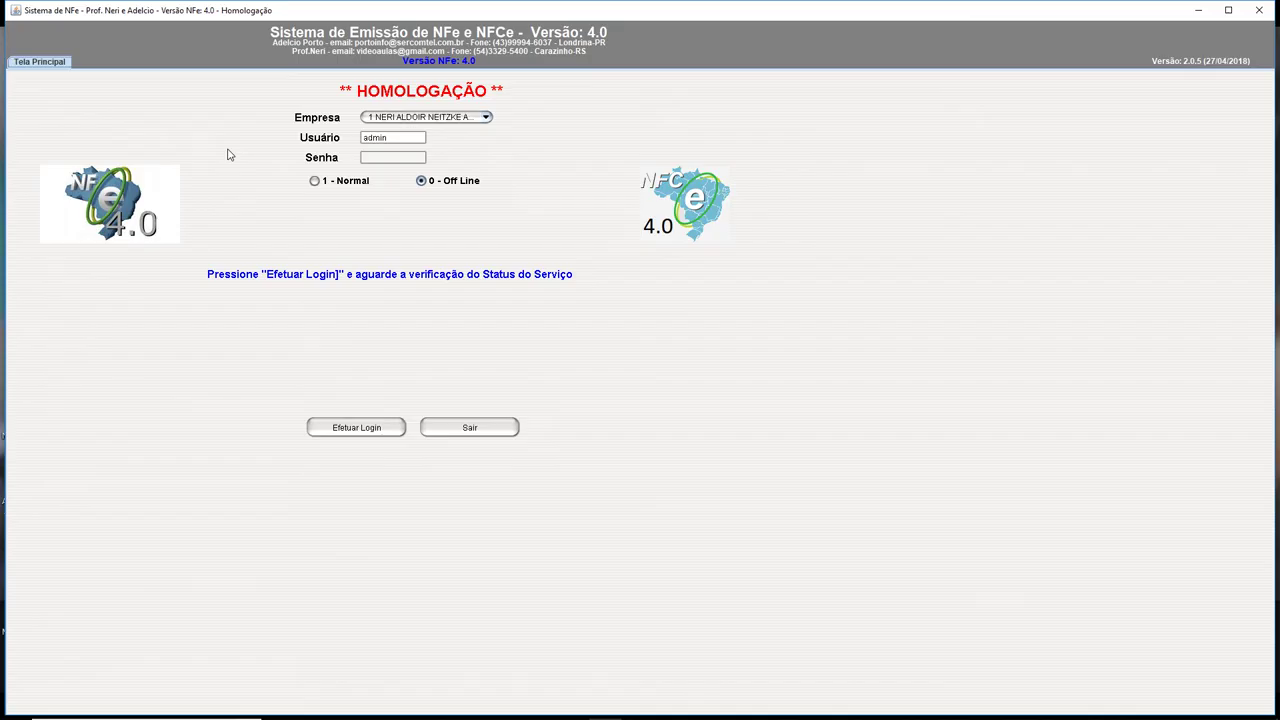
{"action": "left_click", "coordinate": [400, 153]}
{"action": "type", "text": "admin"}
{"action": "left_click", "coordinate": [315, 182]}
{"action": "left_click", "coordinate": [354, 429]}
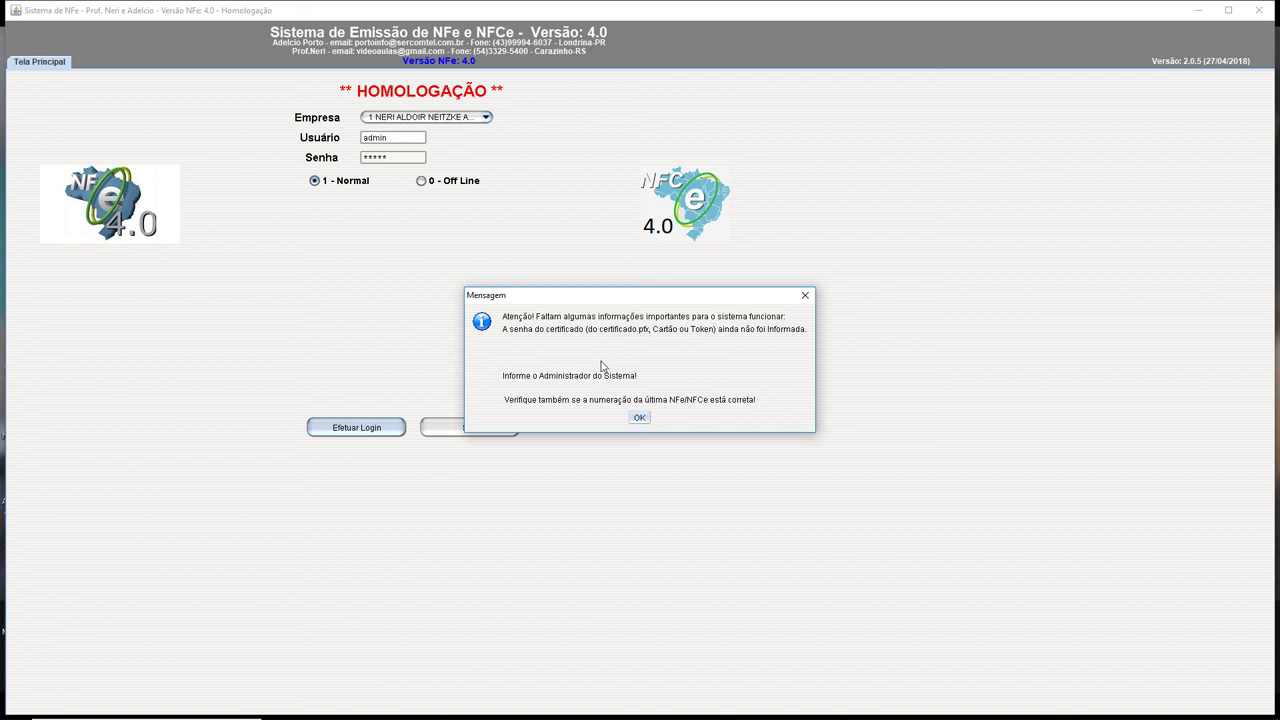
Dismiss the certificate-password, DEBUG mode and certificate-not-found notices
{"action": "left_click", "coordinate": [640, 420]}
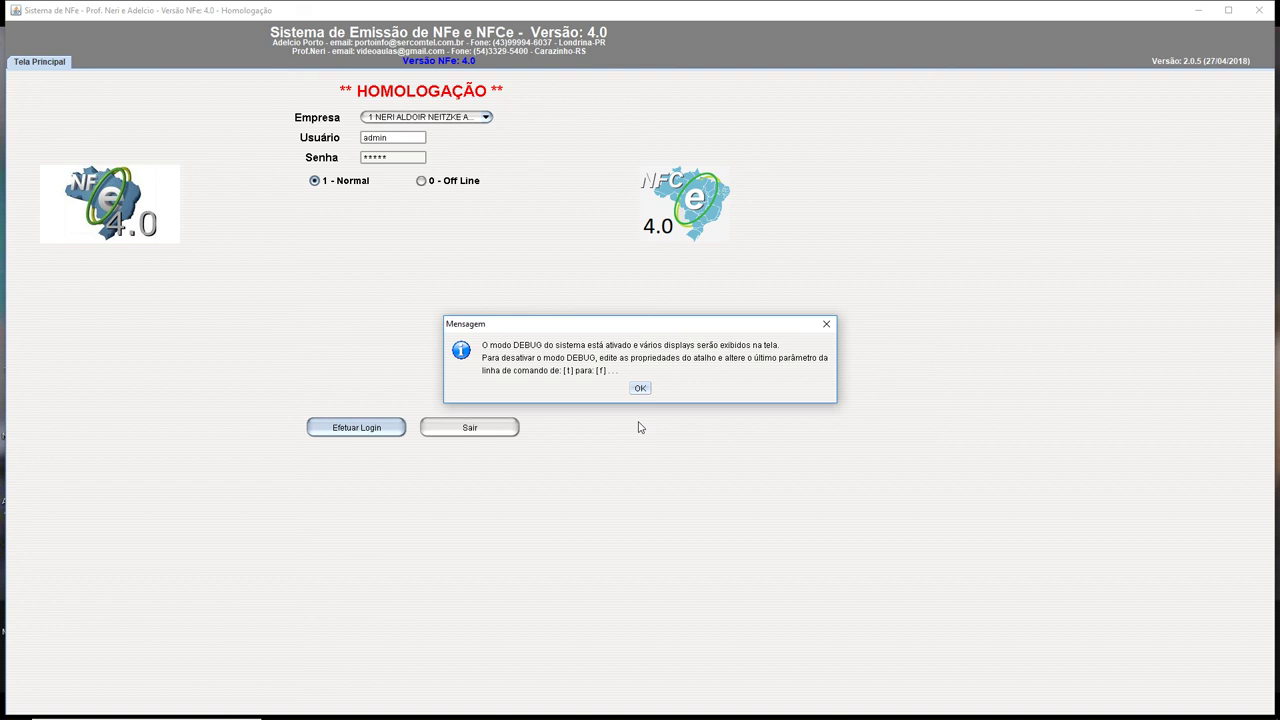
{"action": "left_click", "coordinate": [641, 388]}
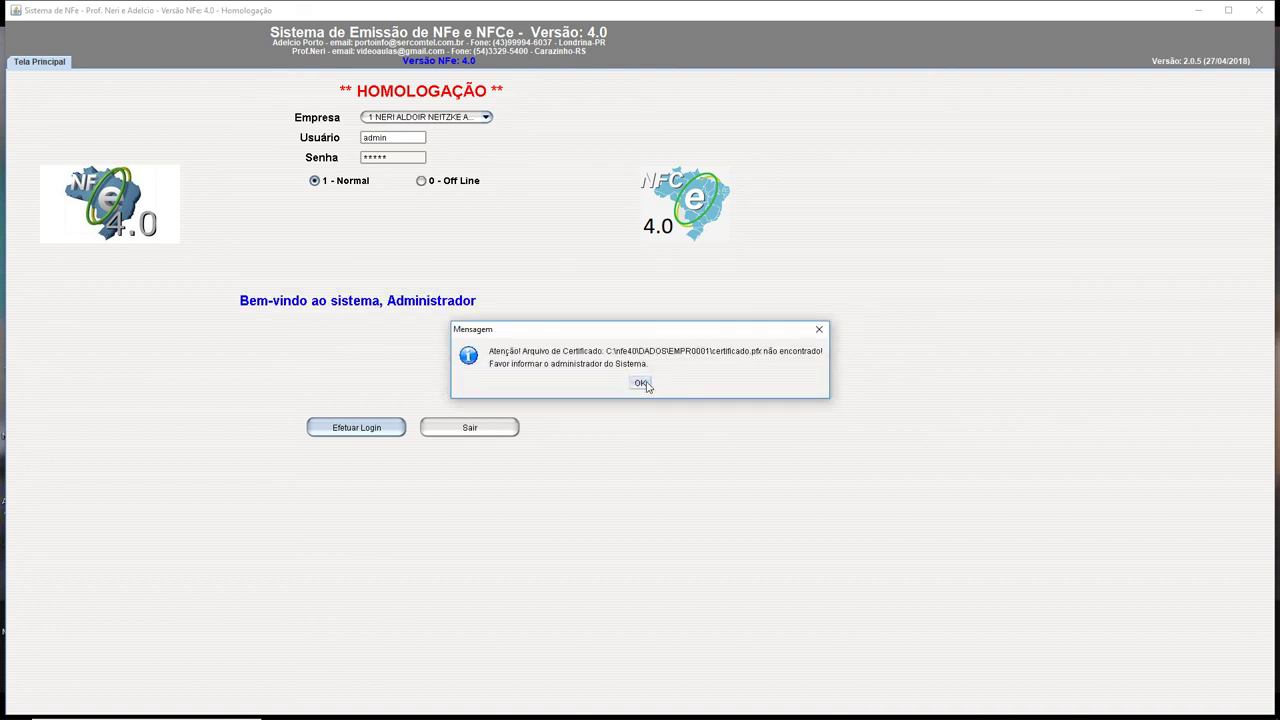
{"action": "left_click", "coordinate": [641, 384]}
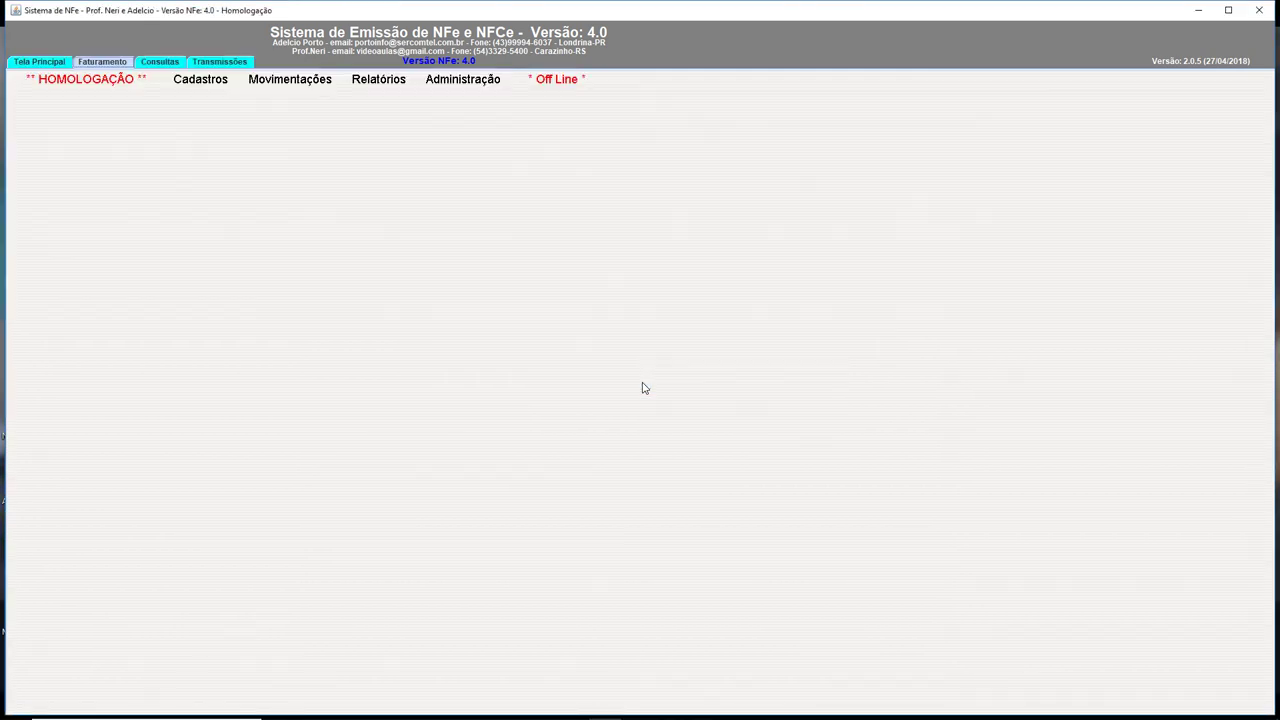